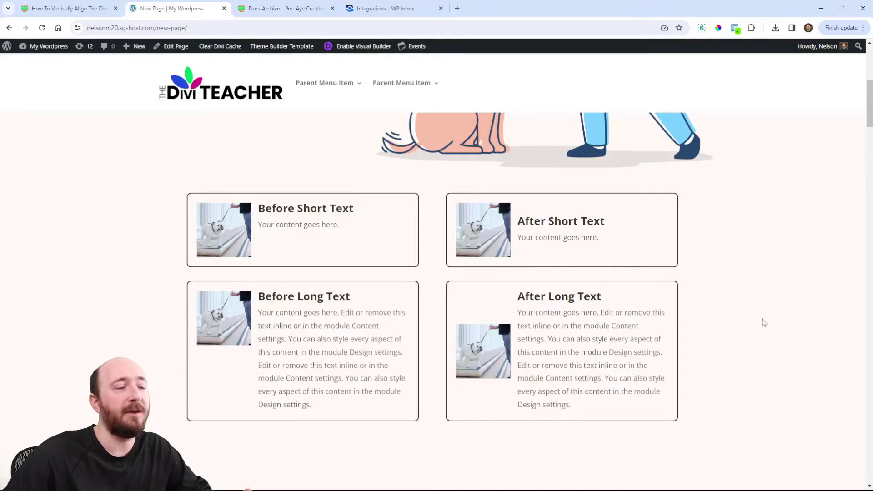
Step: Highlight the After Short Text and After Long Text blurb text to show their alignment
scroll(762, 319, down, 1)
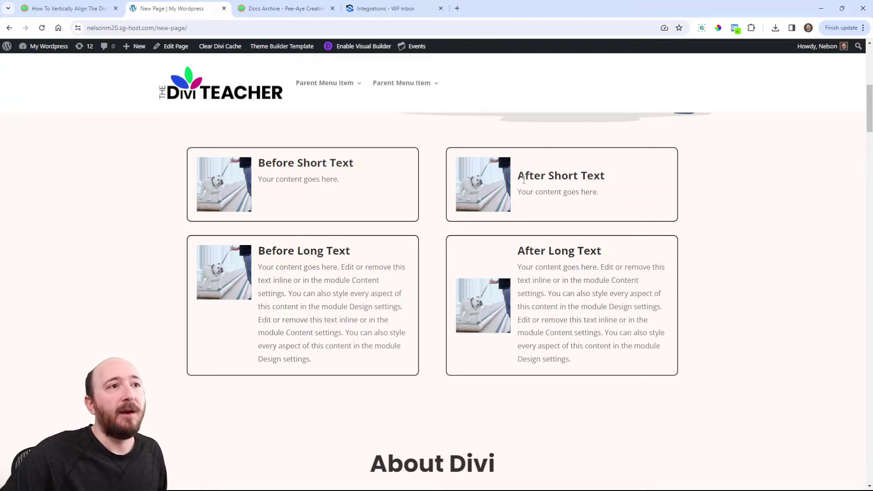
drag(520, 174, 600, 200)
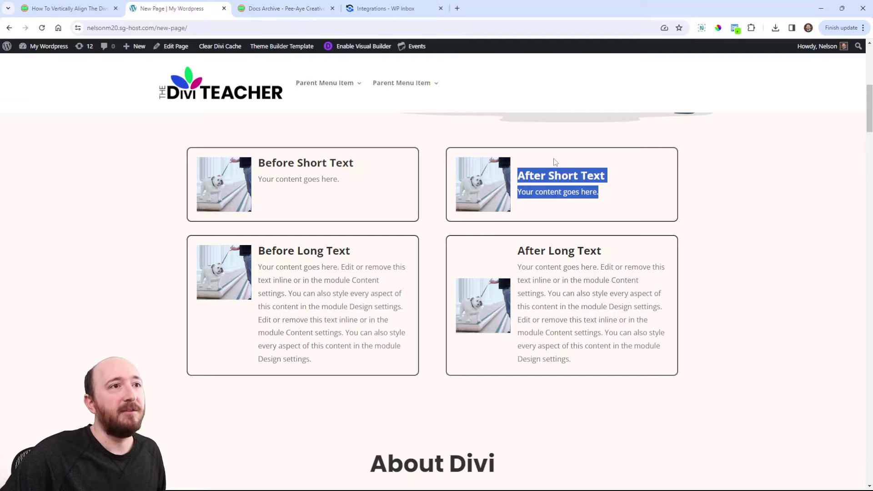
click(553, 191)
drag(520, 250, 576, 359)
click(571, 317)
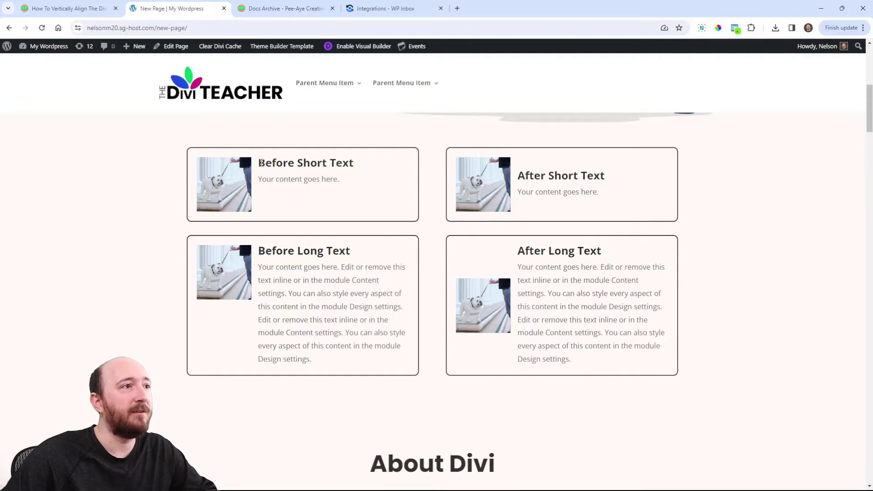
Step: Compare the Before and After Short Text heading positions, then go to the Plugin Docs archive
drag(262, 163, 293, 165)
drag(519, 174, 538, 177)
click(532, 176)
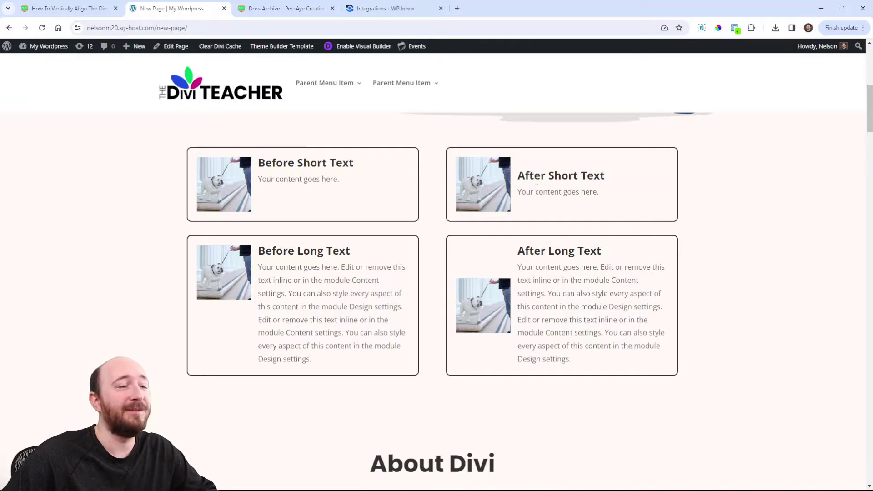
click(263, 10)
Step: Scroll through the WP Inbox integrations page
scroll(462, 169, down, 2)
scroll(462, 169, down, 1)
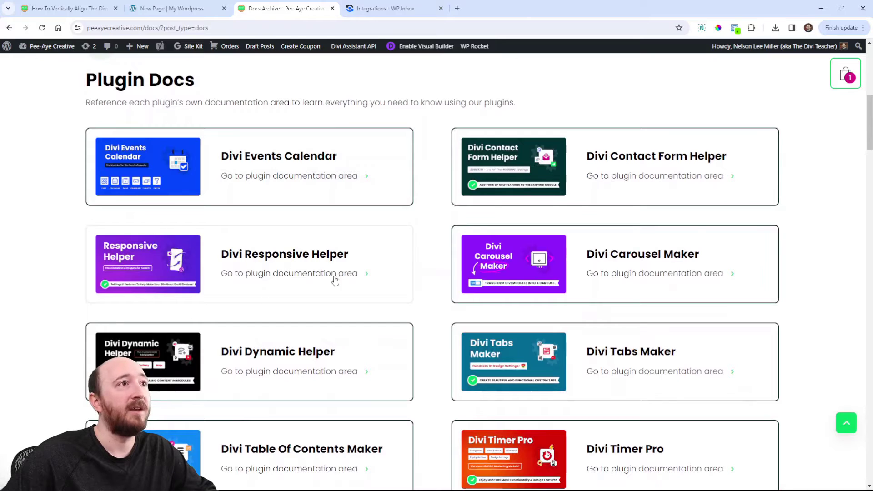
click(368, 11)
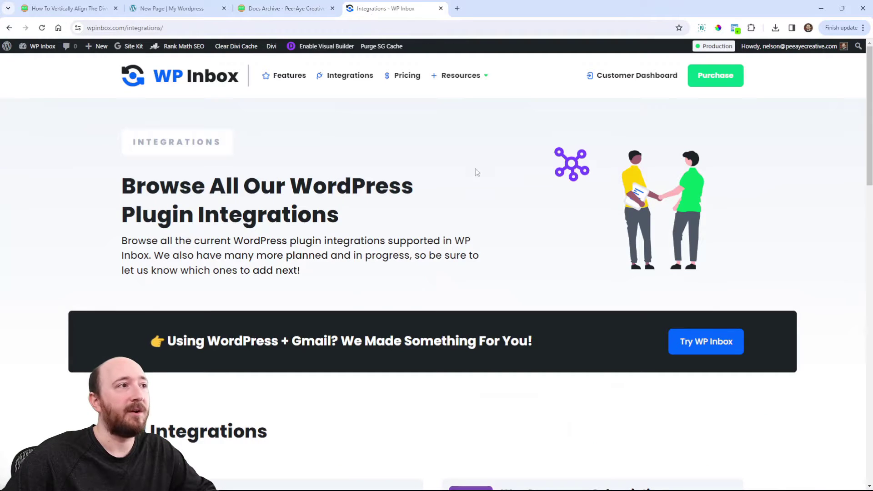
scroll(318, 213, down, 6)
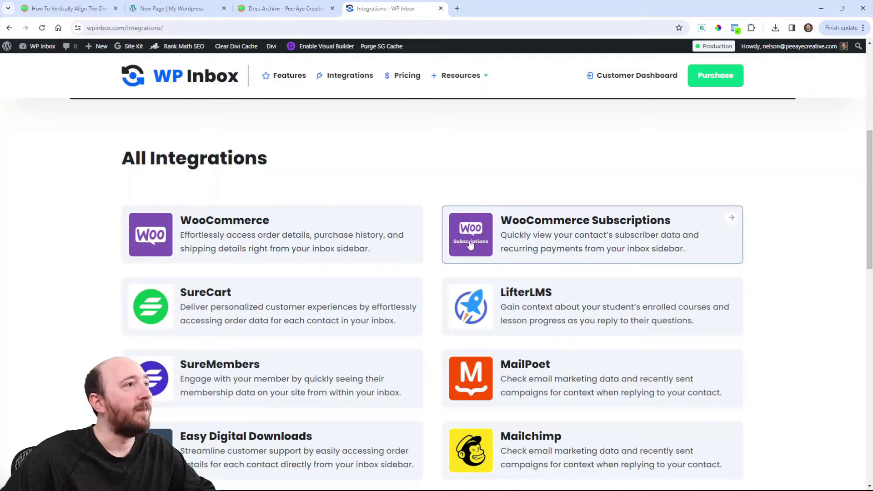
scroll(314, 206, up, 3)
Step: Browse the WP Inbox pricing page, then return to the vertical-align blurb tutorial article
click(406, 79)
scroll(427, 252, down, 7)
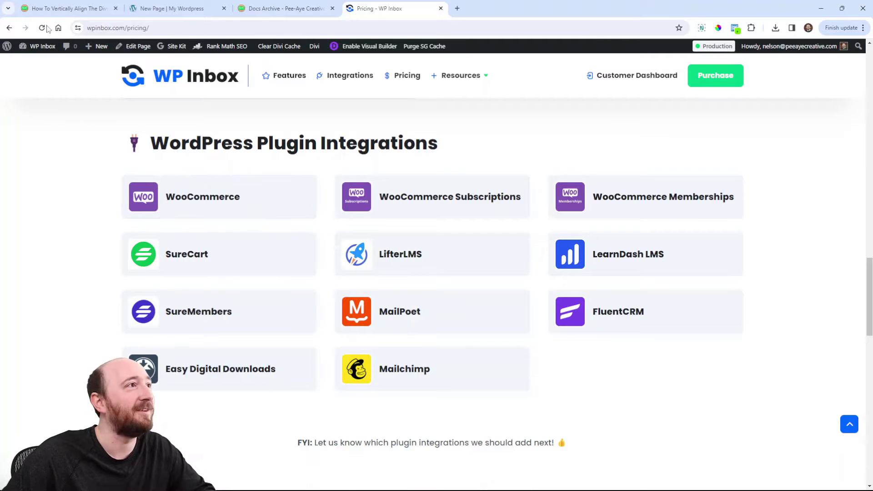
click(69, 8)
scroll(490, 264, down, 4)
scroll(491, 264, up, 1)
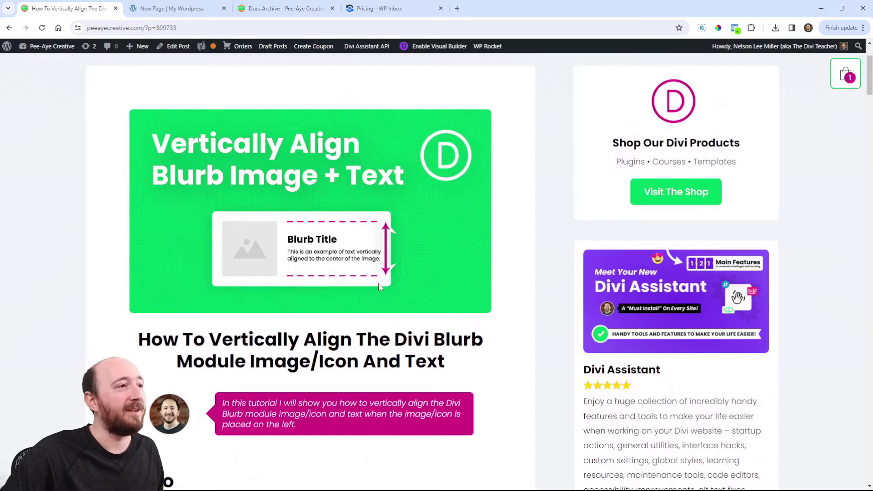
Step: Read down to step 1 of the tutorial, glancing at the Divi blurb page
scroll(486, 277, down, 7)
scroll(475, 292, down, 10)
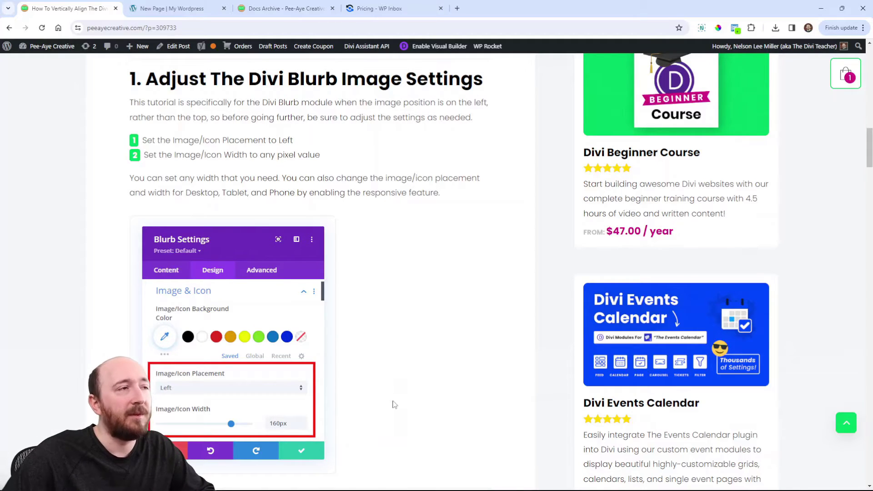
scroll(290, 316, down, 1)
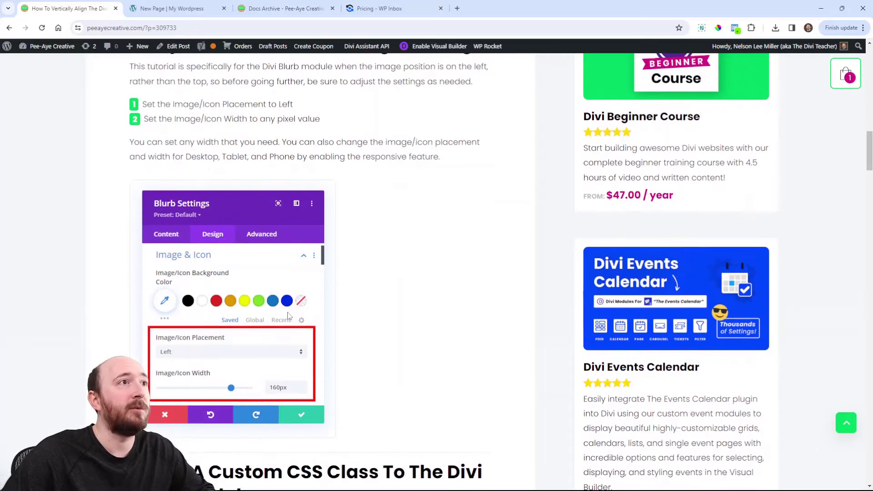
click(172, 8)
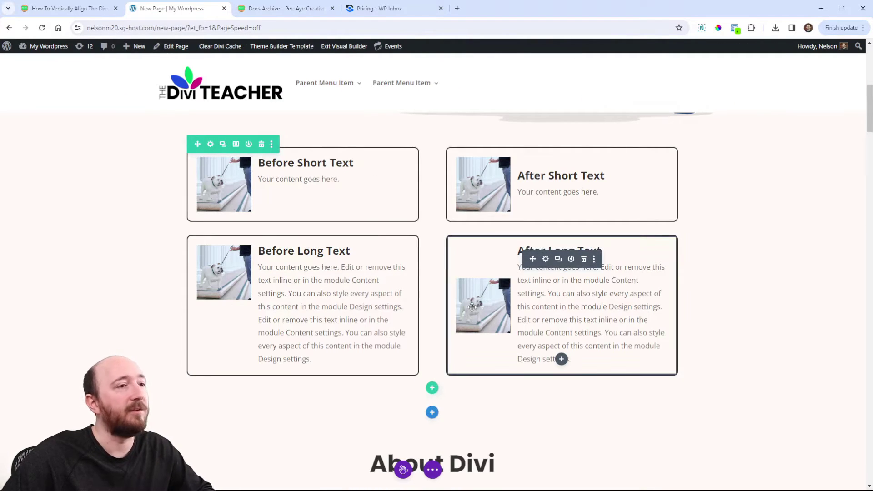
click(69, 8)
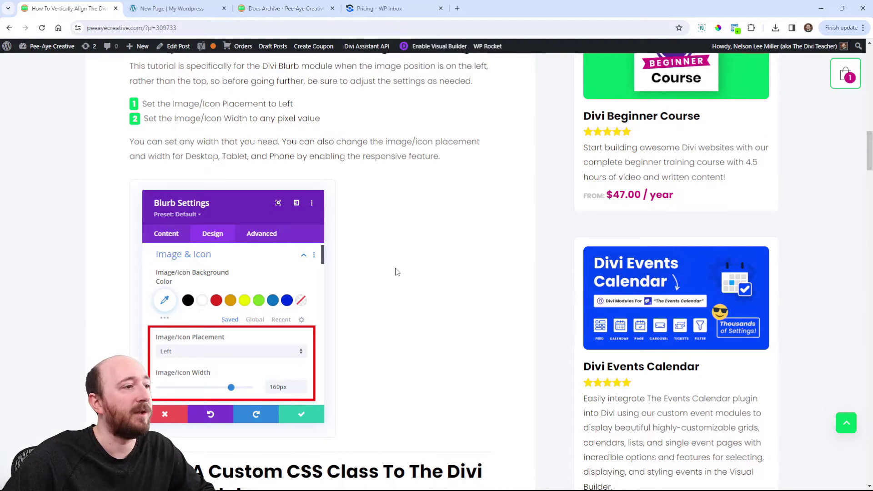
scroll(395, 271, down, 8)
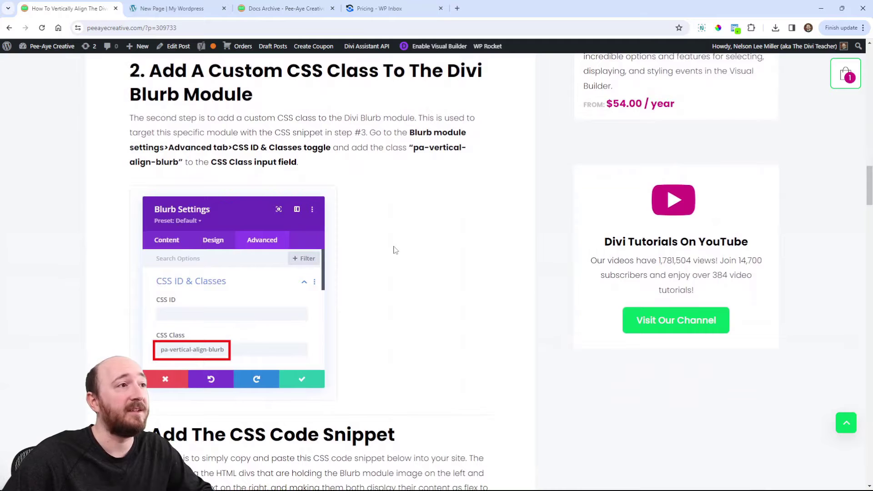
Step: Select the class name pa-vertical-align-blurb in step 2, then go to the Divi builder
drag(414, 147, 183, 165)
key(ctrl+c)
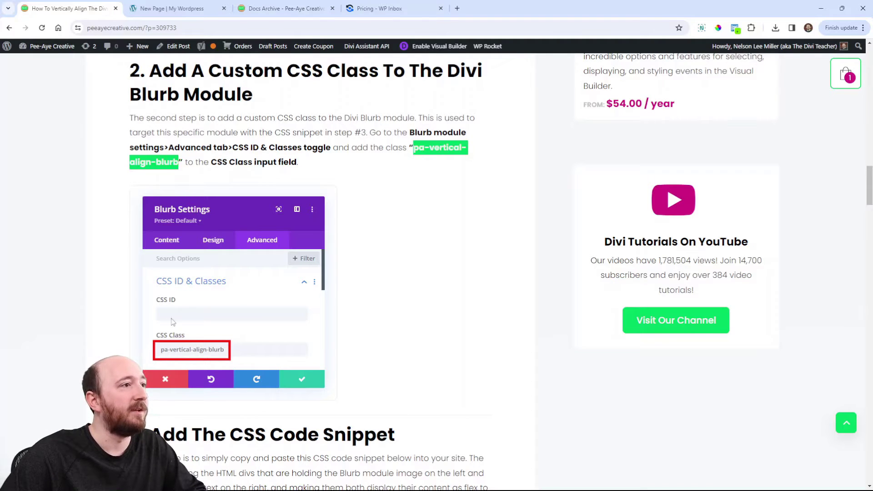
scroll(237, 337, down, 2)
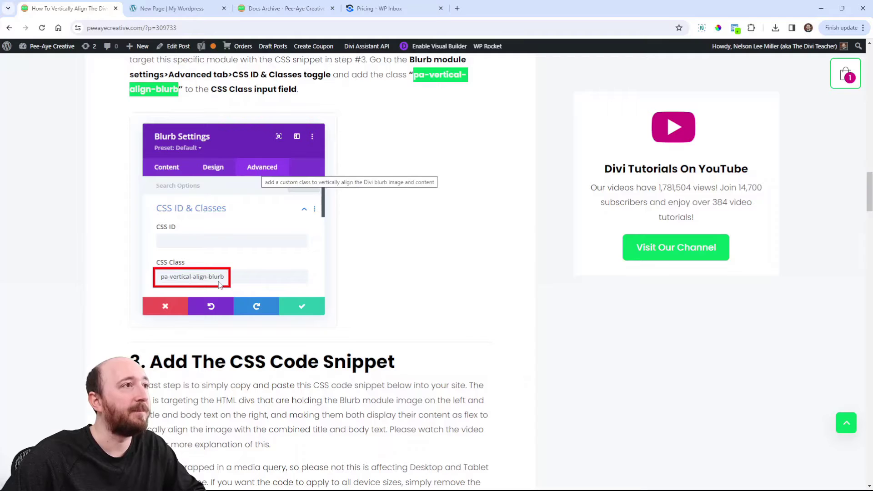
key(ctrl+Tab)
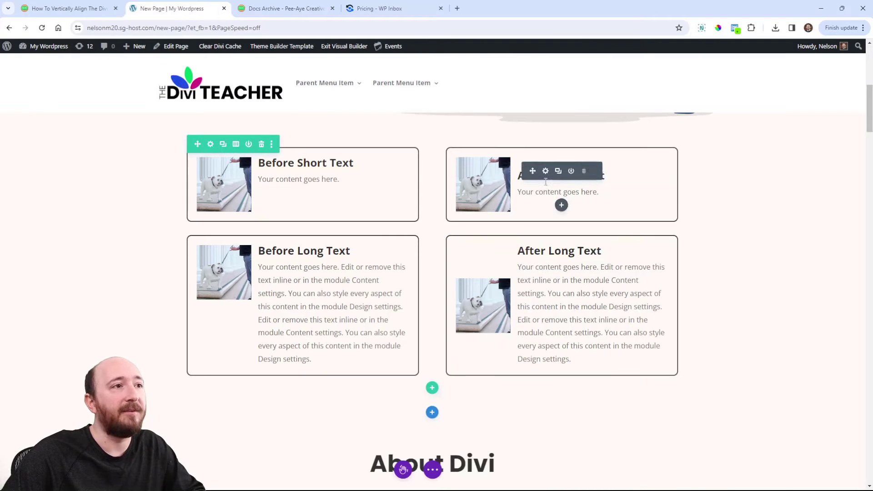
Step: Add the CSS class pa-vertical-align-blurb to the Before Short Text blurb and save
click(286, 172)
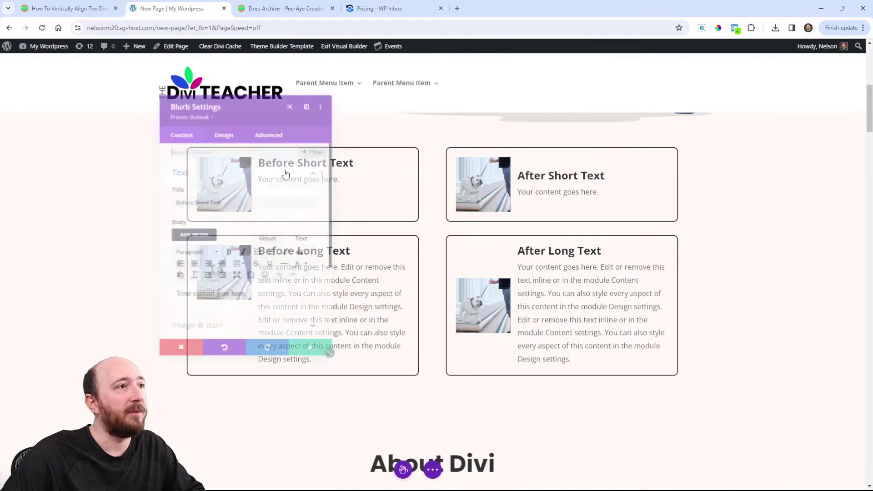
drag(239, 101, 94, 107)
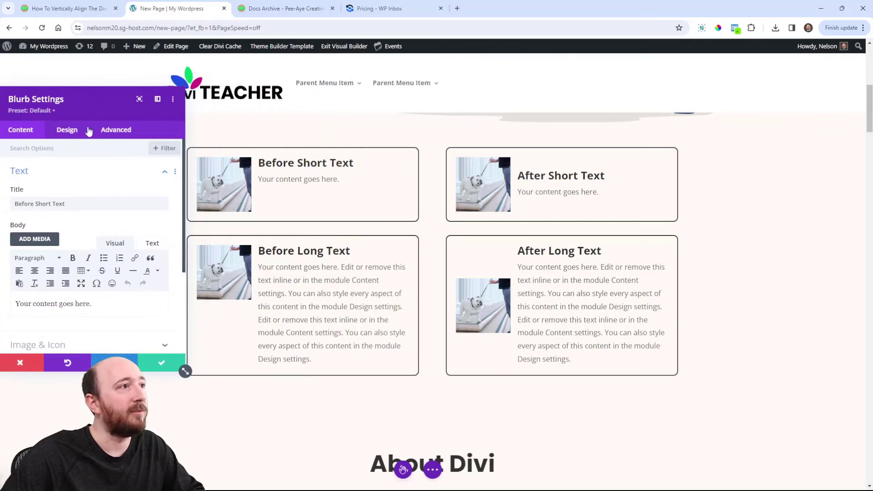
click(116, 130)
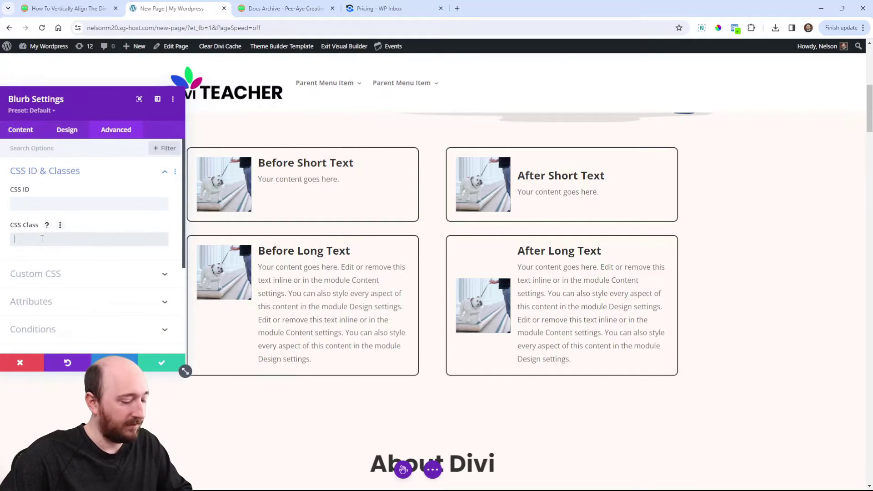
key(ctrl+v)
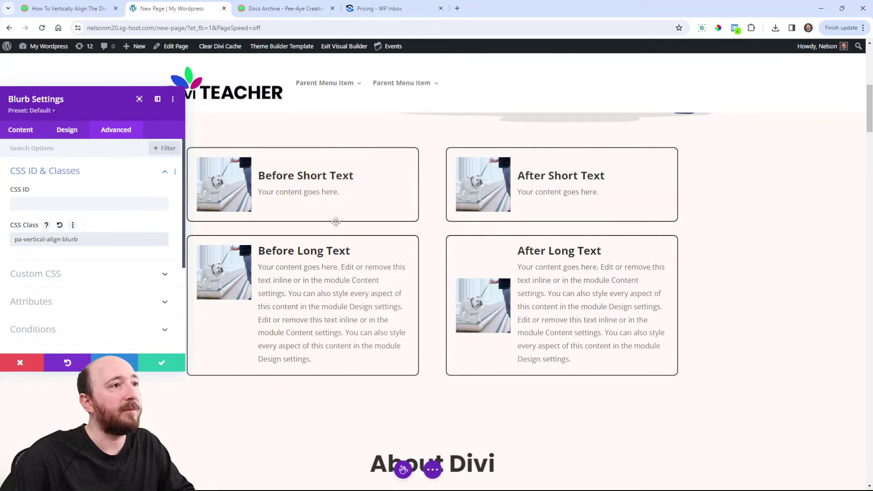
click(160, 363)
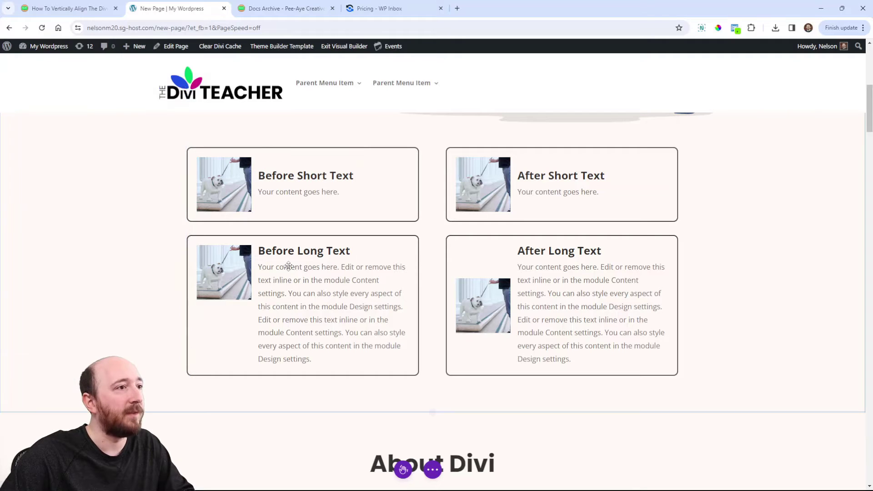
Step: Add pa-vertical-align-blurb to the Before Long Text blurb, save, and return to the tutorial
click(287, 260)
click(114, 130)
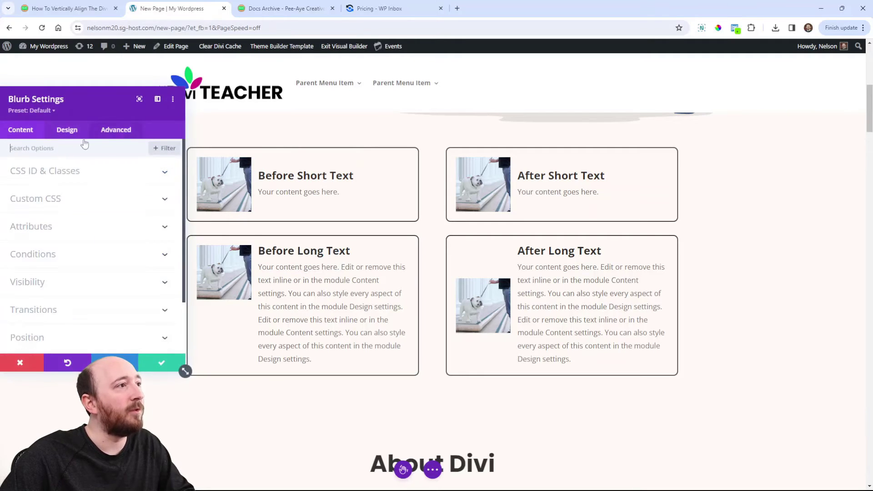
click(44, 172)
click(40, 238)
key(ctrl+v)
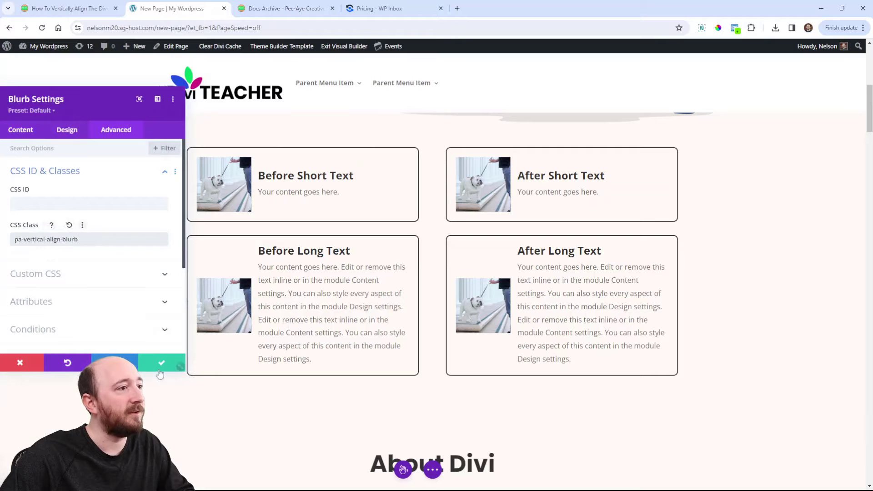
click(162, 362)
click(68, 8)
scroll(315, 120, down, 5)
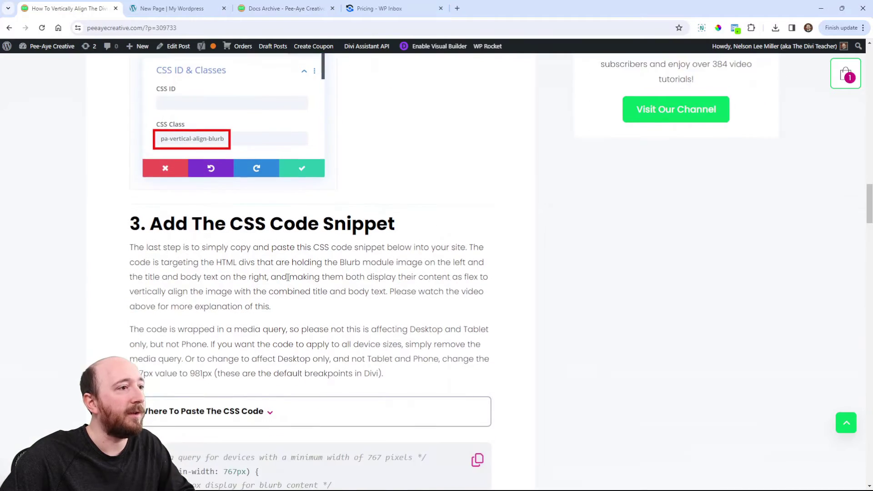
scroll(321, 193, down, 1)
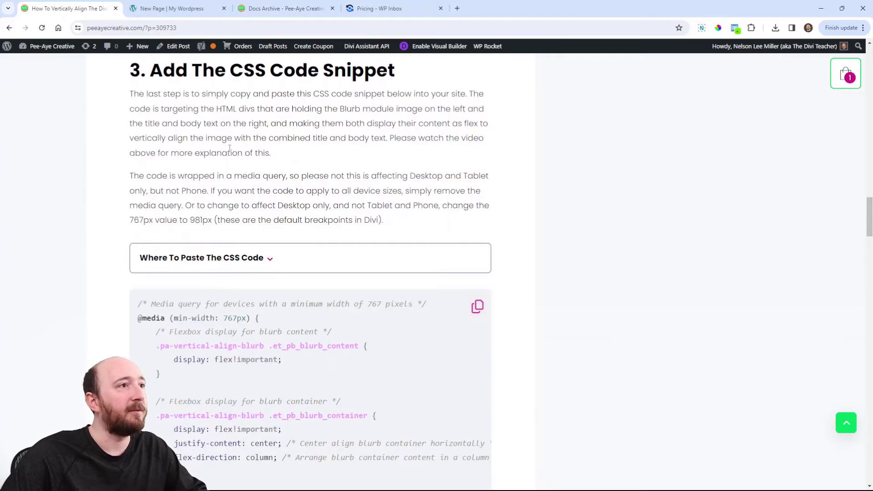
scroll(266, 168, down, 4)
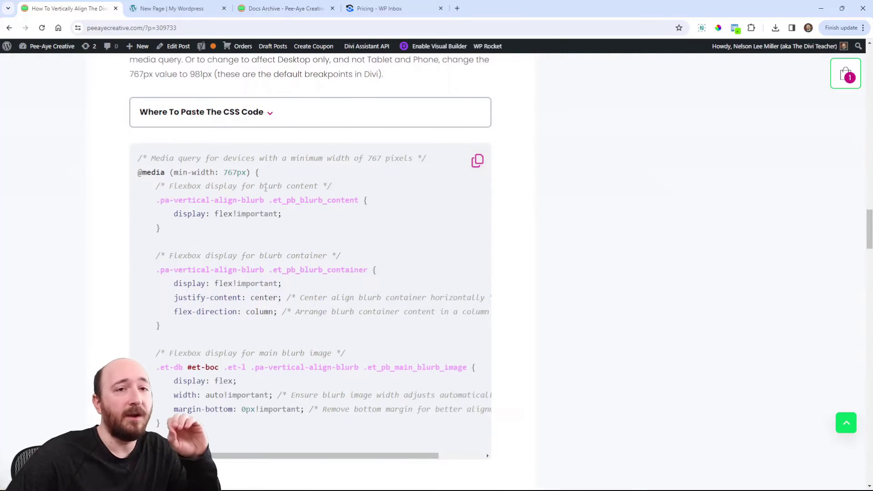
triple_click(212, 175)
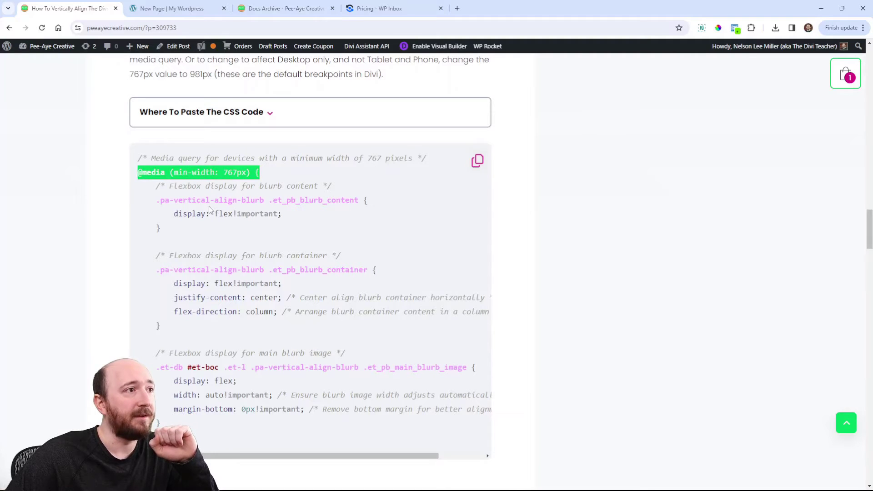
drag(174, 214, 361, 202)
click(271, 202)
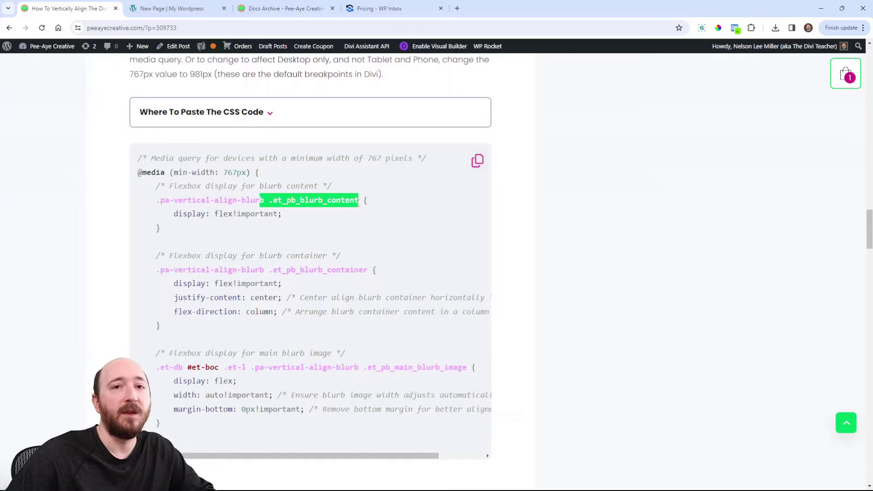
click(262, 199)
drag(270, 202, 359, 202)
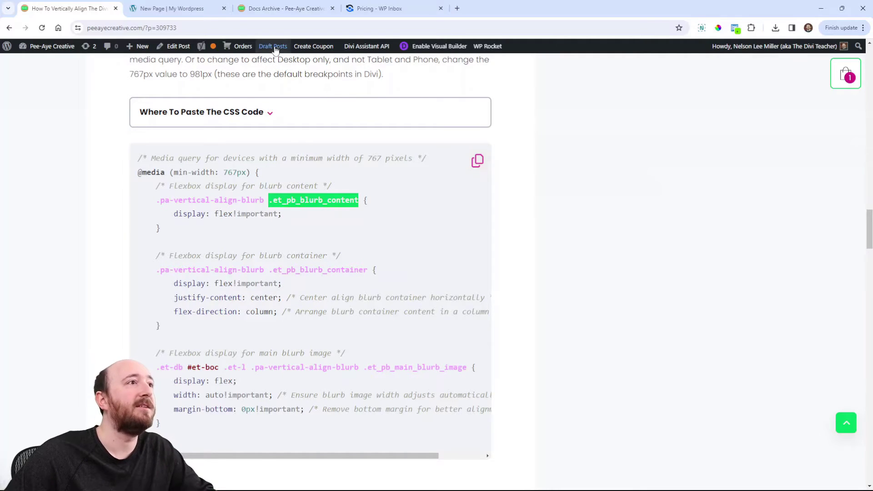
Step: Compare against the builder while pointing out the blurb container and main blurb image selectors
click(172, 8)
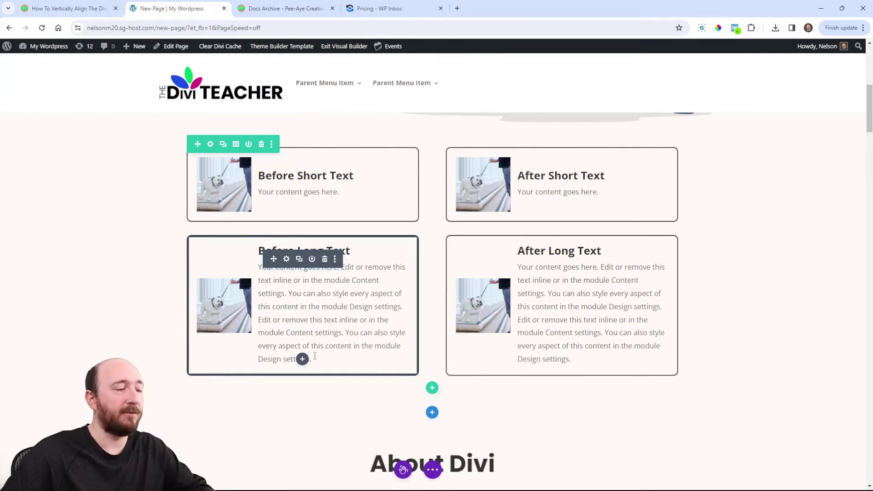
click(68, 8)
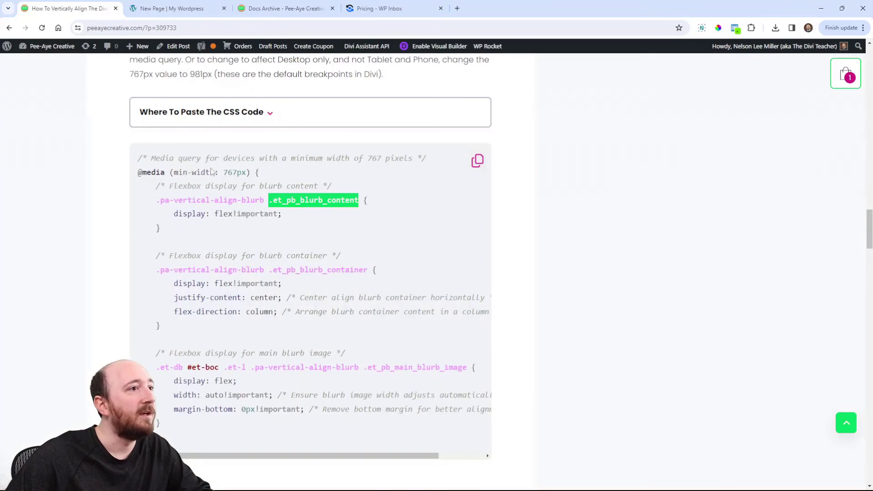
drag(270, 272, 359, 271)
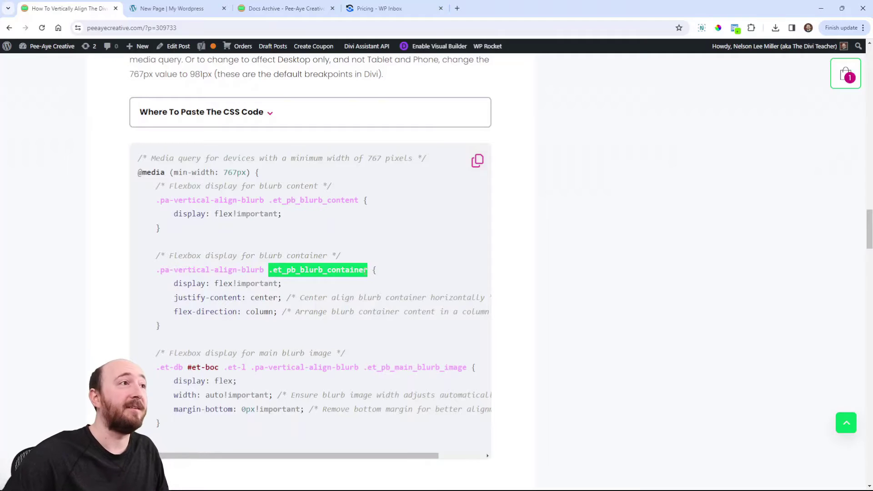
key(ctrl+Tab)
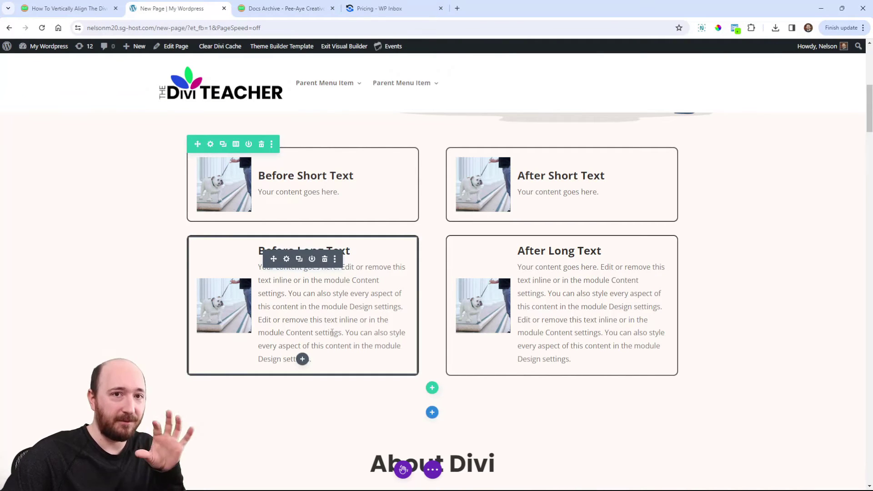
click(91, 8)
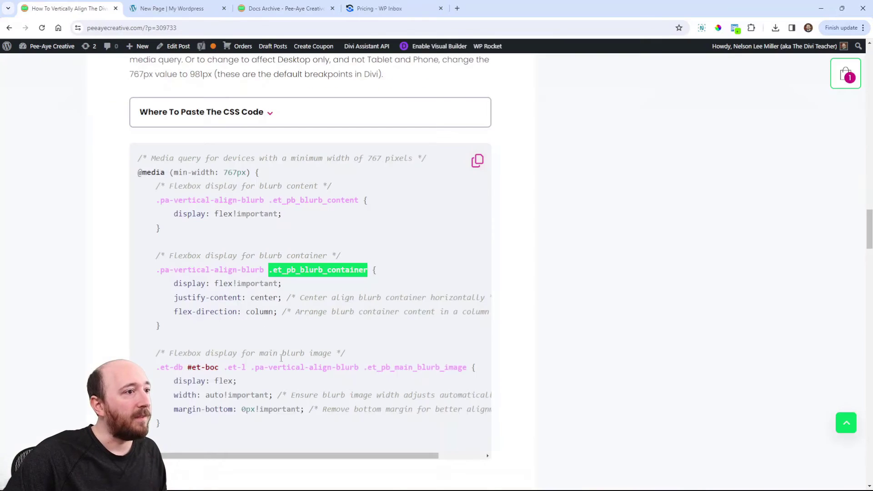
drag(362, 367, 468, 367)
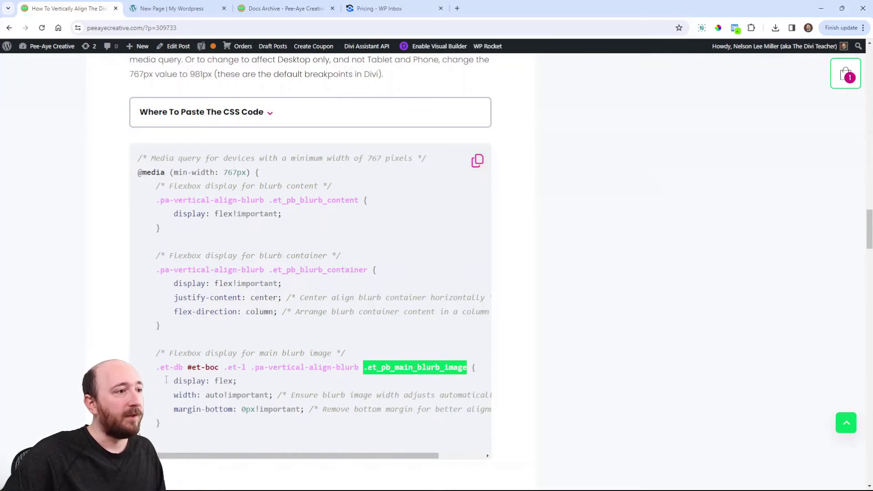
Step: Point out the display: flex, justify-content: center, flex-direction: column, width and margin-bottom rules
drag(166, 380, 242, 384)
drag(176, 297, 279, 298)
drag(175, 311, 287, 314)
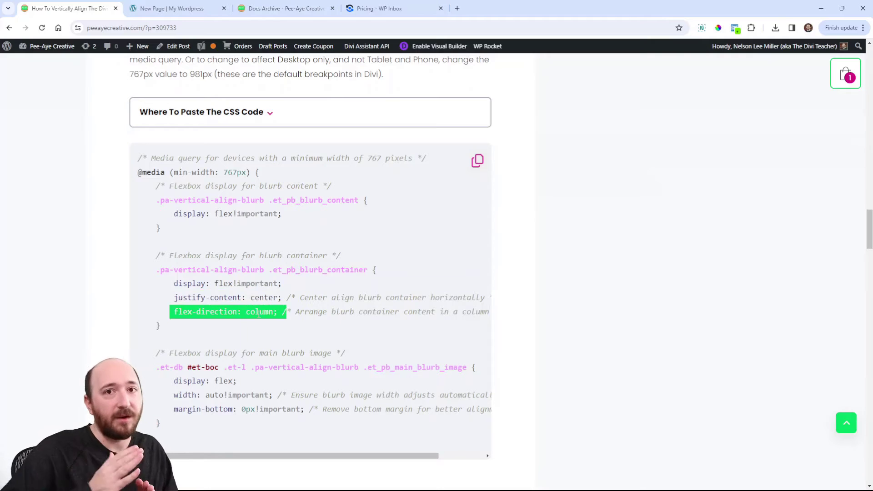
drag(174, 394, 300, 409)
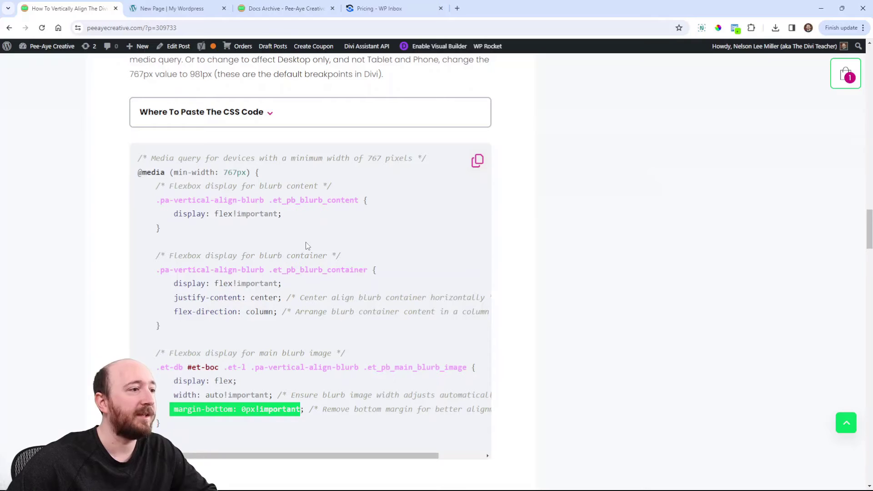
scroll(290, 234, down, 12)
scroll(256, 346, up, 2)
scroll(256, 346, up, 10)
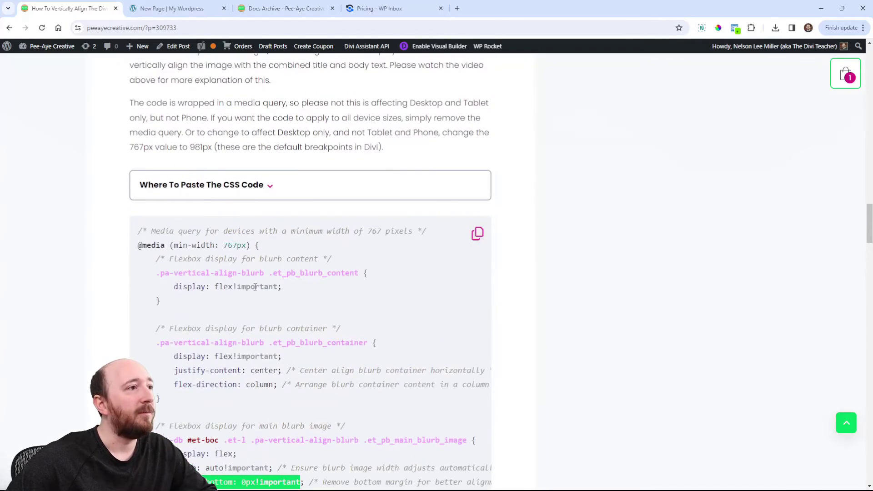
triple_click(186, 174)
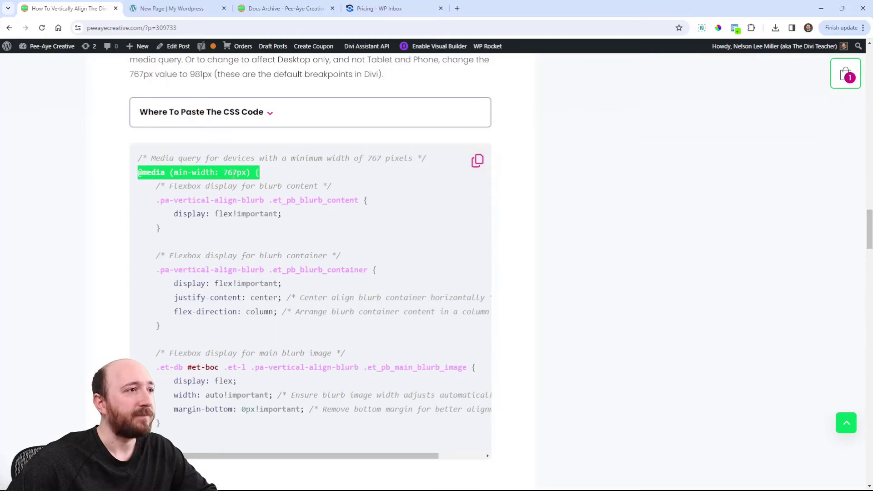
drag(223, 173, 235, 171)
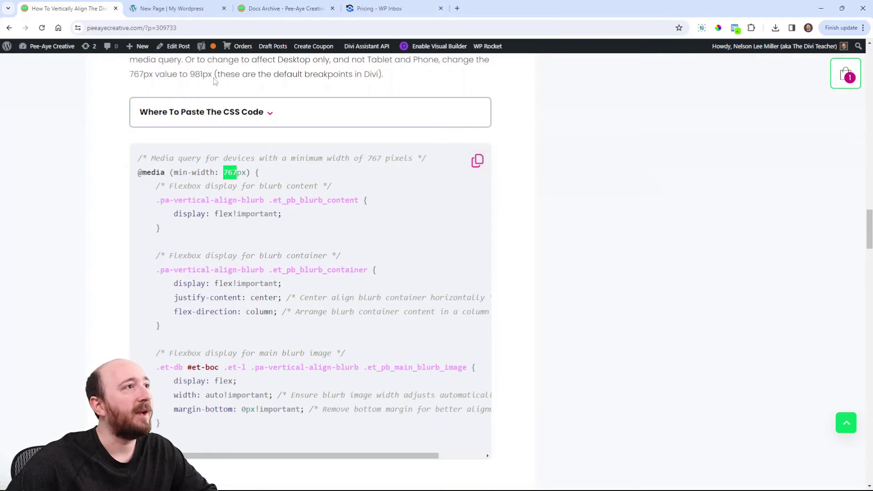
Step: Enable responsive options for Image/Icon Placement on the Before Short Text blurb
click(186, 10)
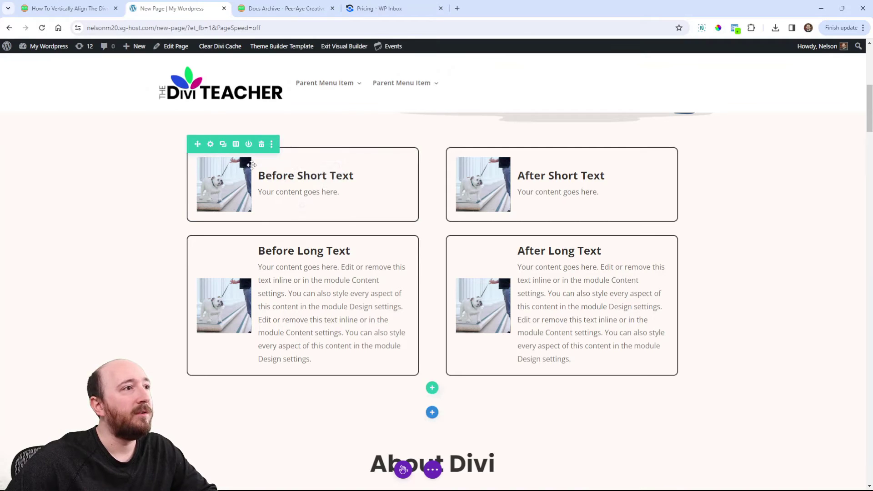
click(286, 171)
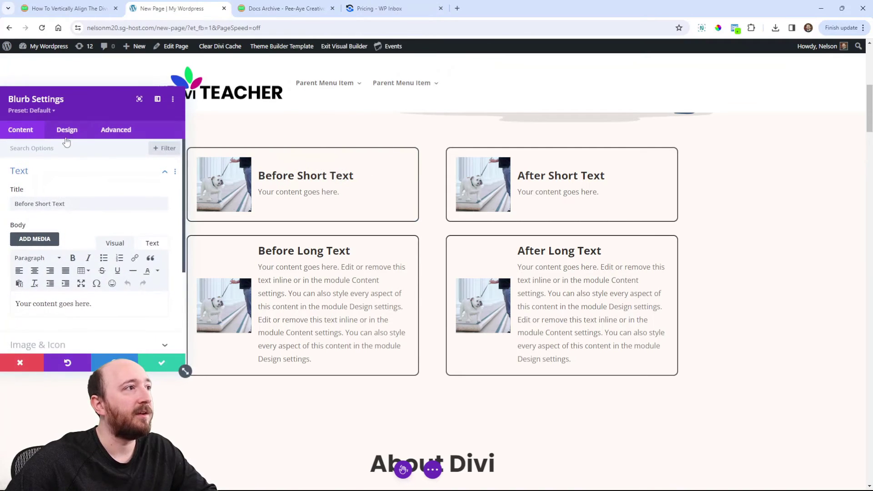
click(42, 172)
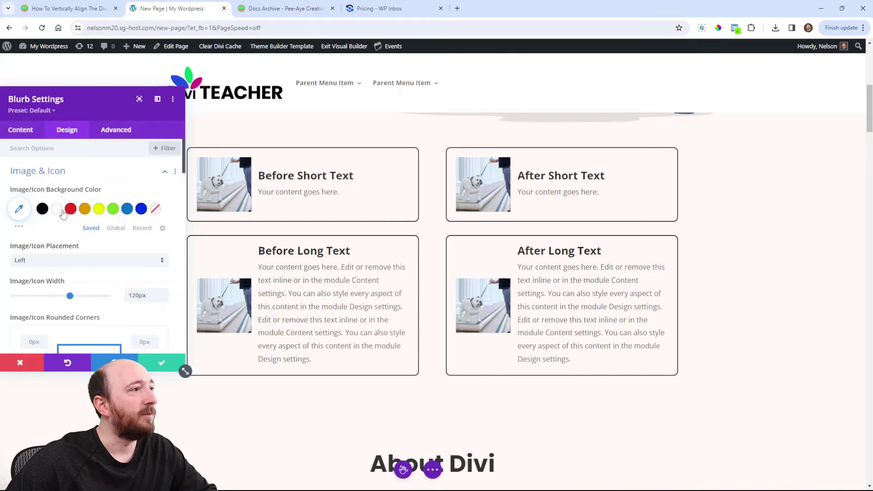
click(99, 246)
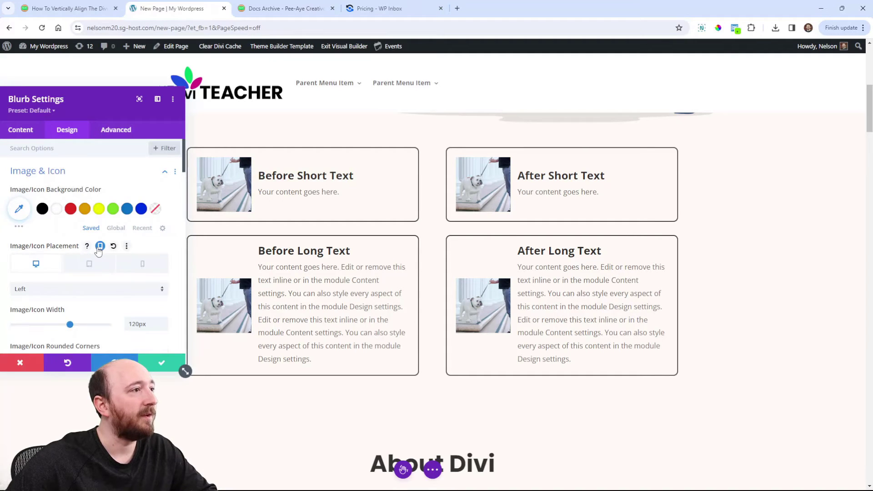
drag(83, 110, 539, 129)
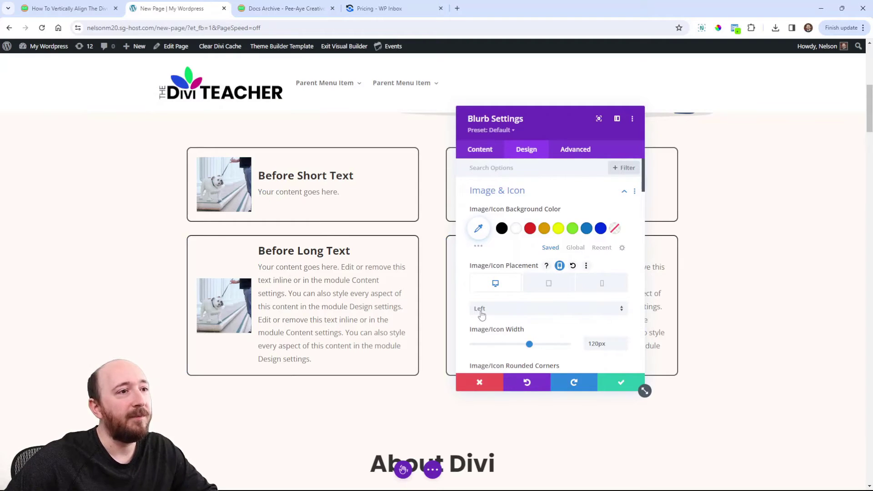
Step: Preview tablet and phone layouts and set the phone image placement to Top
click(534, 285)
scroll(366, 298, down, 5)
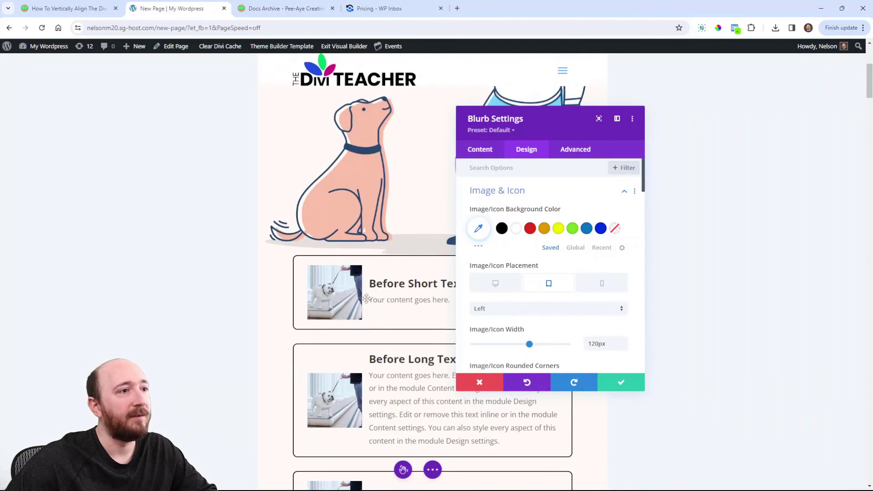
drag(547, 134, 666, 159)
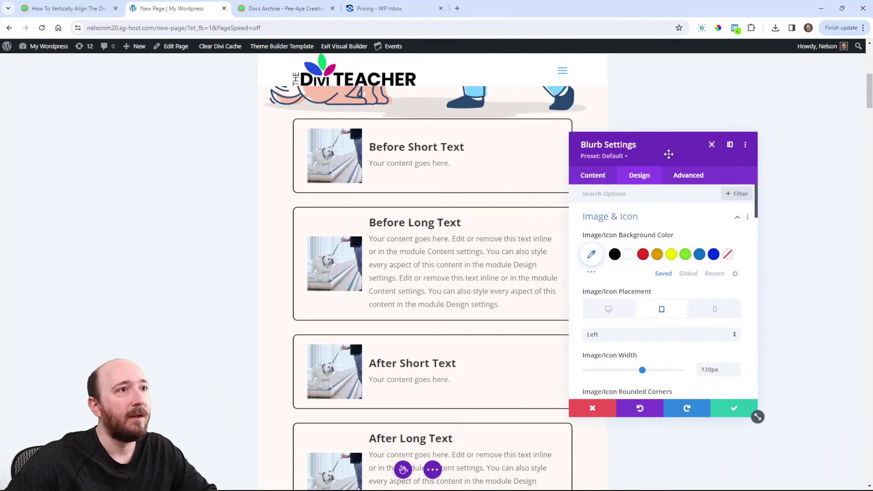
click(717, 313)
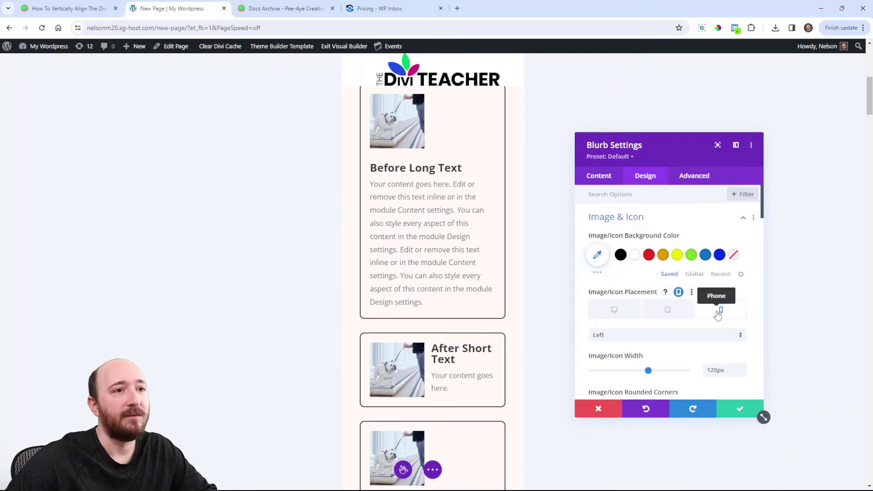
click(647, 334)
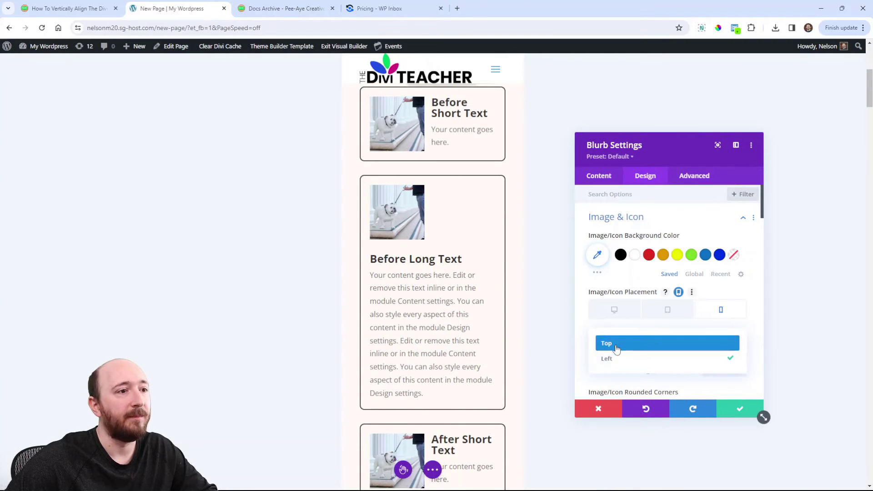
click(614, 346)
scroll(473, 328, down, 2)
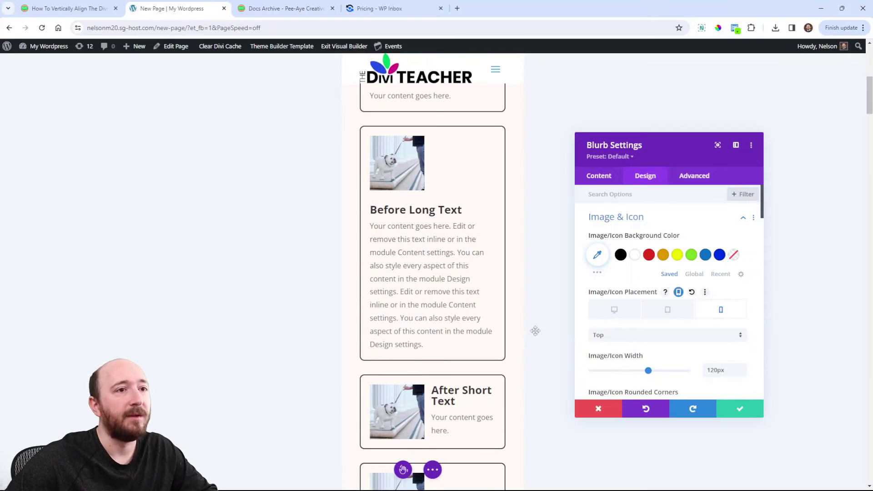
click(634, 337)
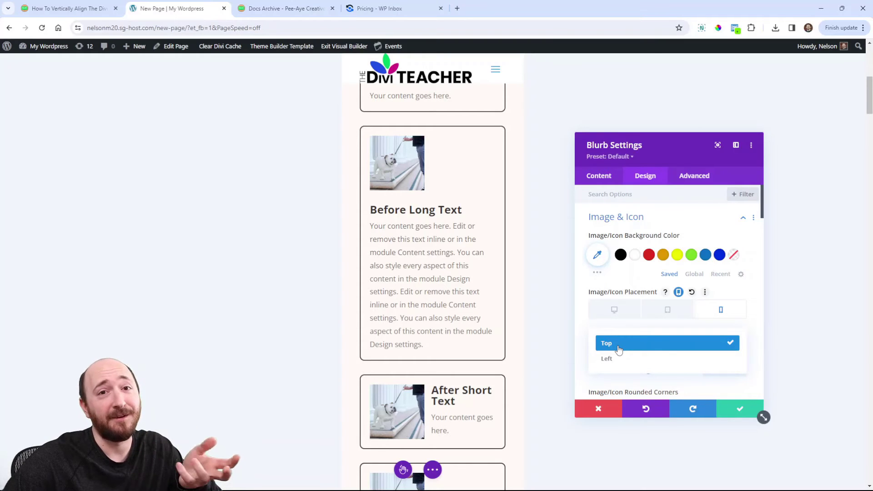
click(618, 349)
Step: Set phone Image/Icon Placement back to Left and shrink the phone image width to 43px
click(618, 338)
click(620, 359)
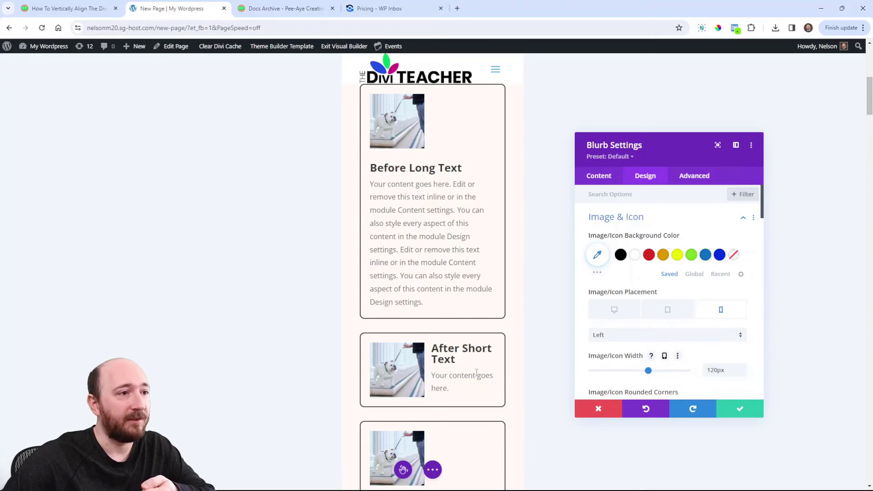
scroll(474, 238, down, 3)
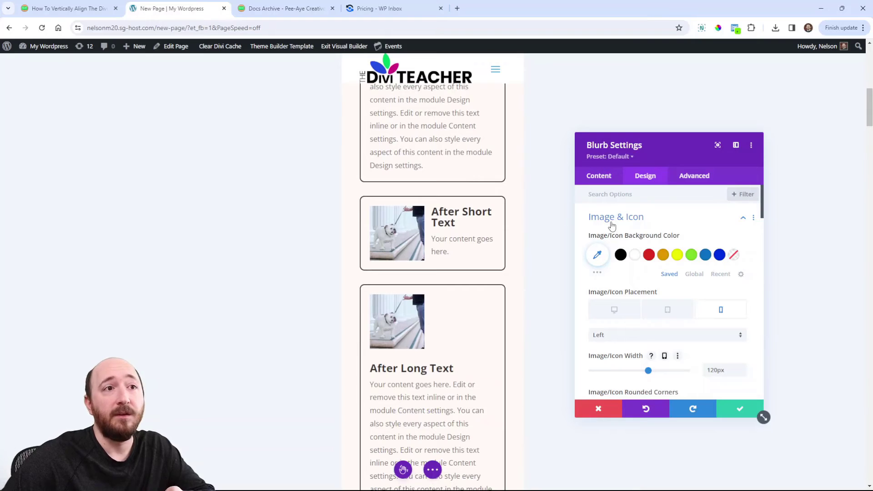
scroll(664, 300, down, 2)
drag(649, 280, 612, 284)
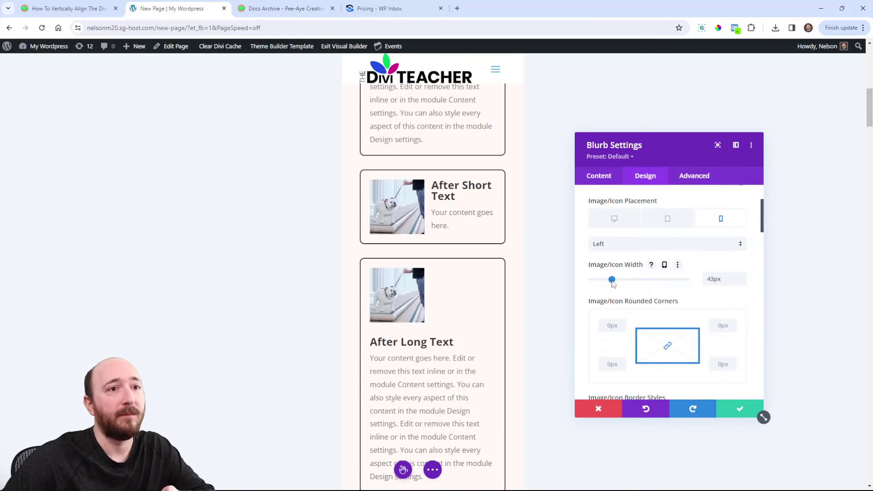
scroll(472, 276, up, 8)
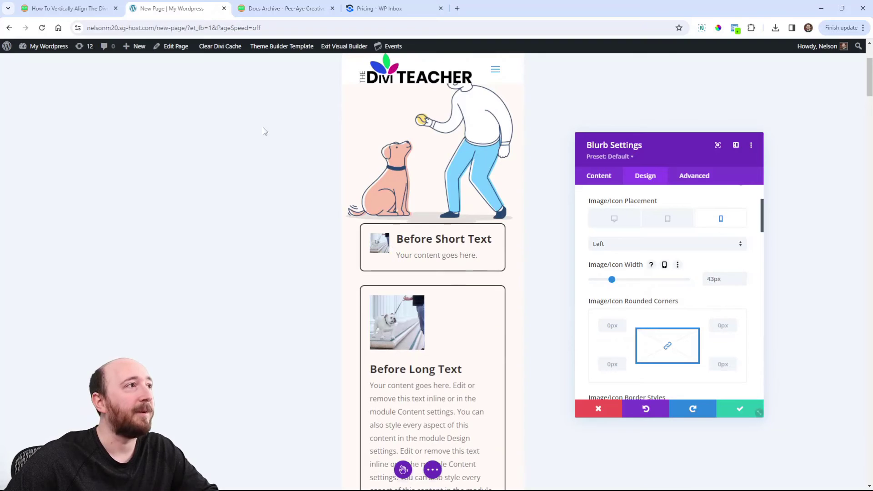
Step: Copy the tutorial's full CSS code block with its copy icon
click(69, 10)
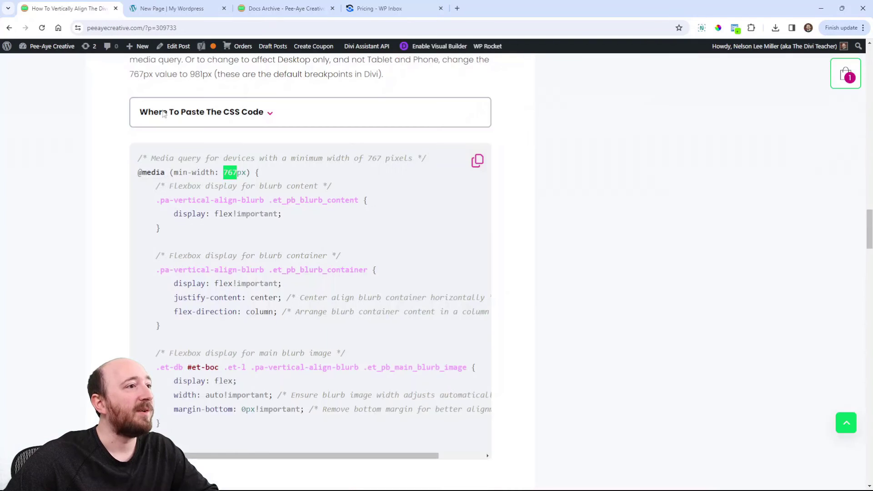
triple_click(188, 172)
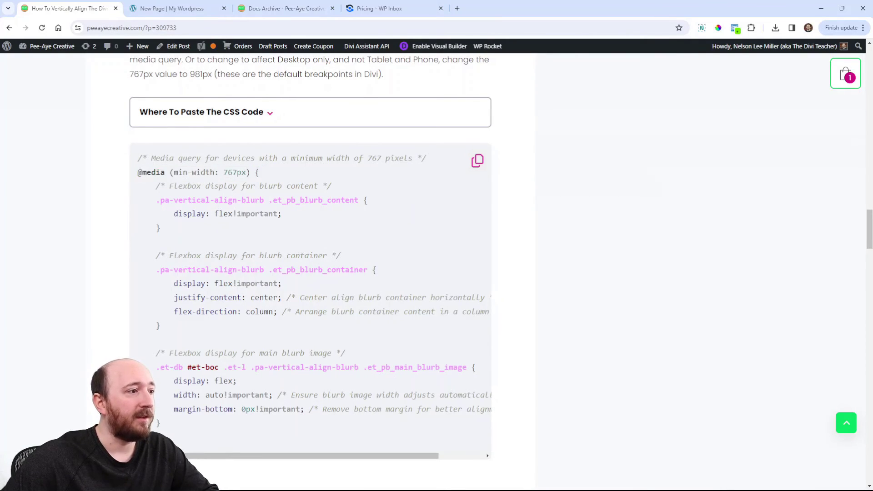
click(478, 162)
Step: Expand and collapse 'Where To Paste The CSS Code', then view the Docs Archive and WP Inbox pricing pages
click(214, 124)
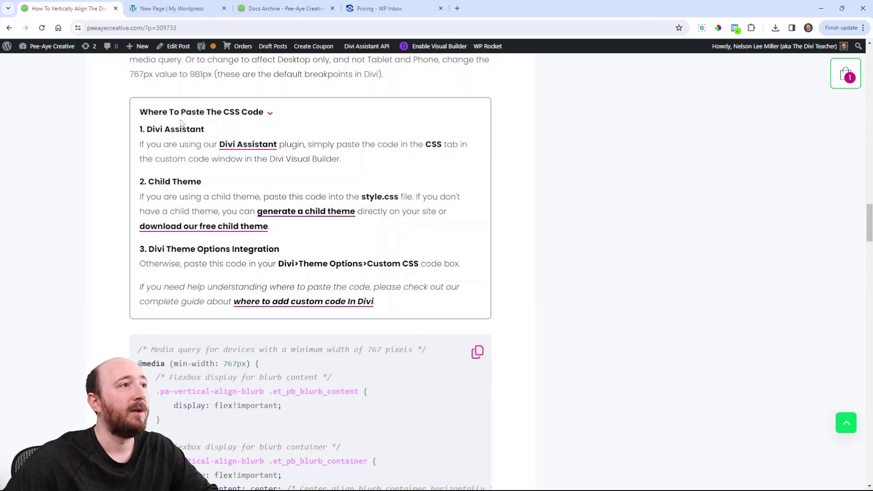
click(227, 119)
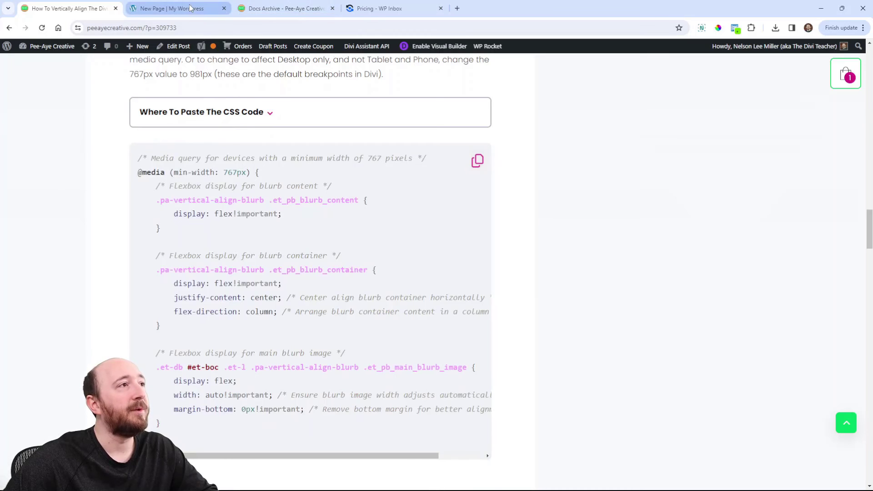
click(271, 9)
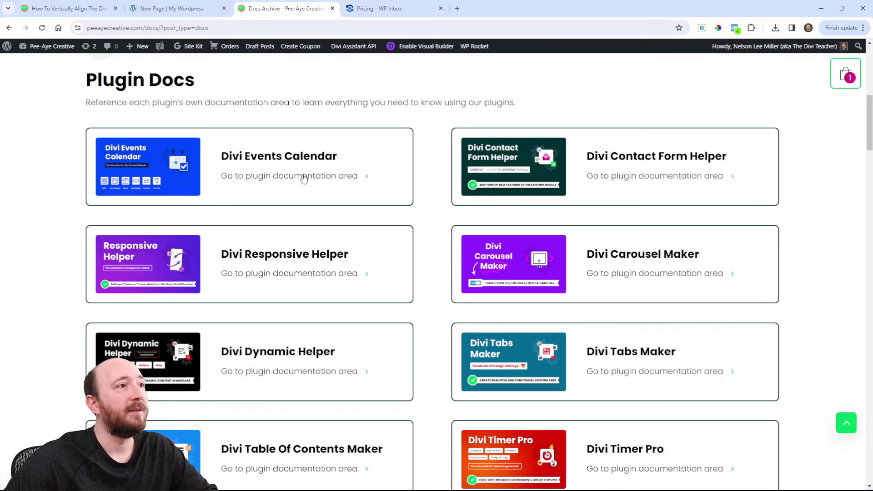
click(378, 8)
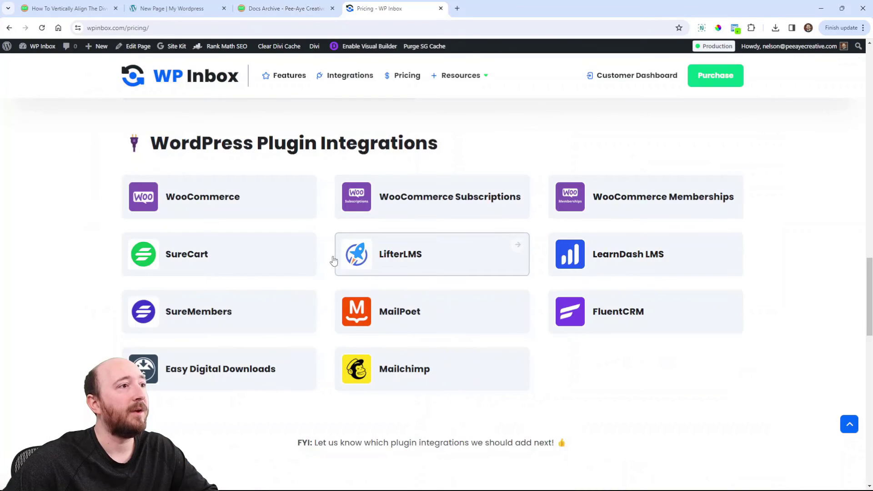